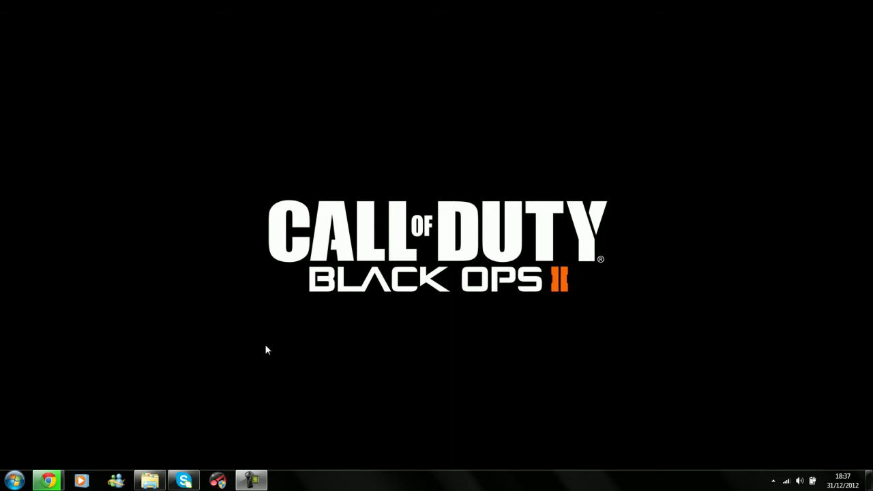
# Switch to Chrome and look over the Clubic download pages for DAEMON Tools Lite 4.46 and BitTorrent 7.7.
pyautogui.click(49, 481)
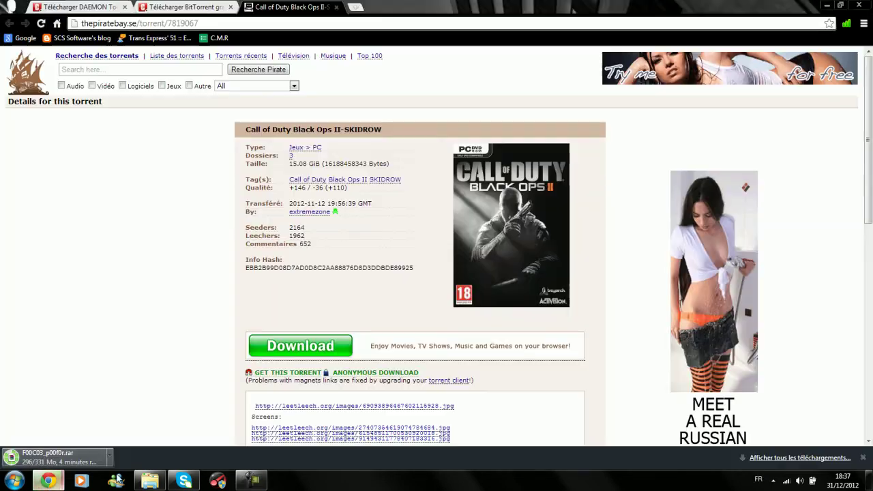
pyautogui.click(82, 7)
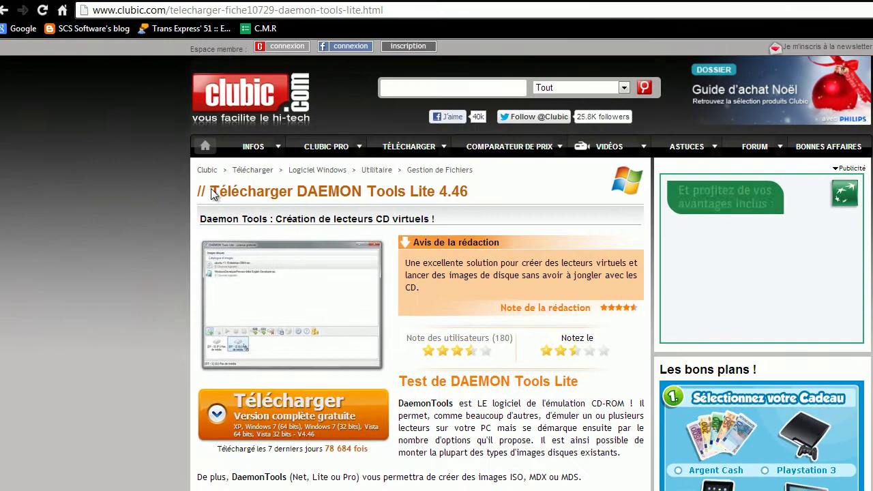
pyautogui.moveTo(174, 168); pyautogui.dragTo(193, 167)
pyautogui.moveTo(234, 191); pyautogui.dragTo(434, 193)
pyautogui.click(109, 0)
pyautogui.moveTo(208, 192); pyautogui.dragTo(339, 202)
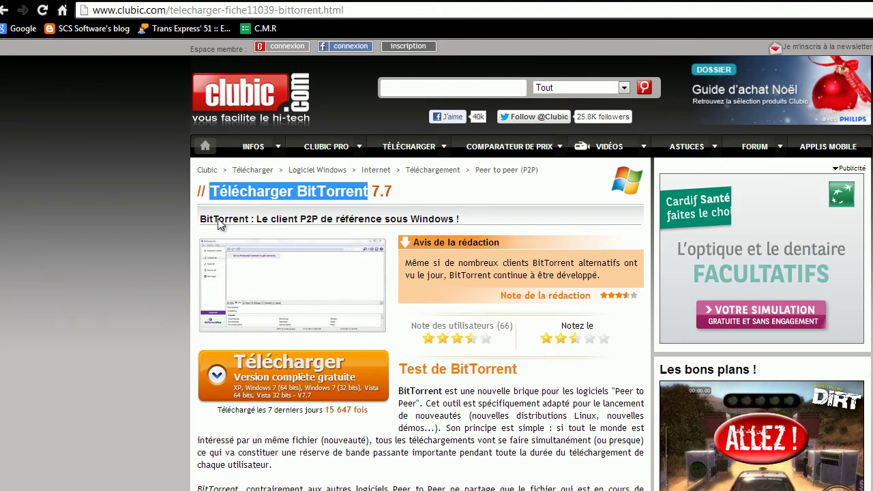
# View the Call of Duty Black Ops II-SKIDROW torrent page and locate its "Get this torrent" link.
pyautogui.click(126, 206)
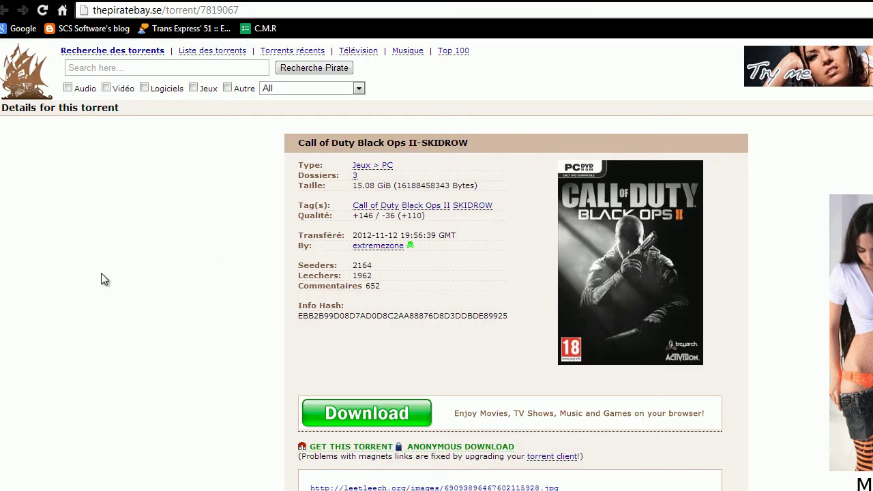
pyautogui.moveTo(300, 146); pyautogui.dragTo(476, 145)
pyautogui.click(482, 138)
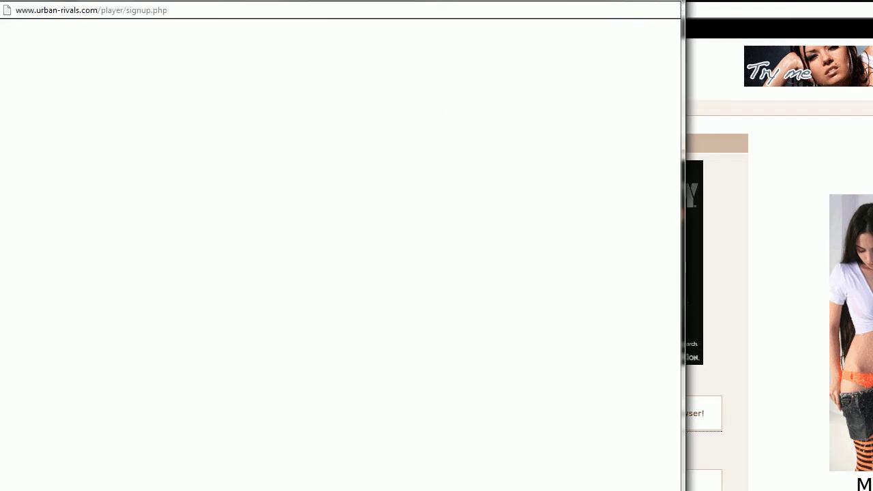
pyautogui.scroll(-3, 199, 297)
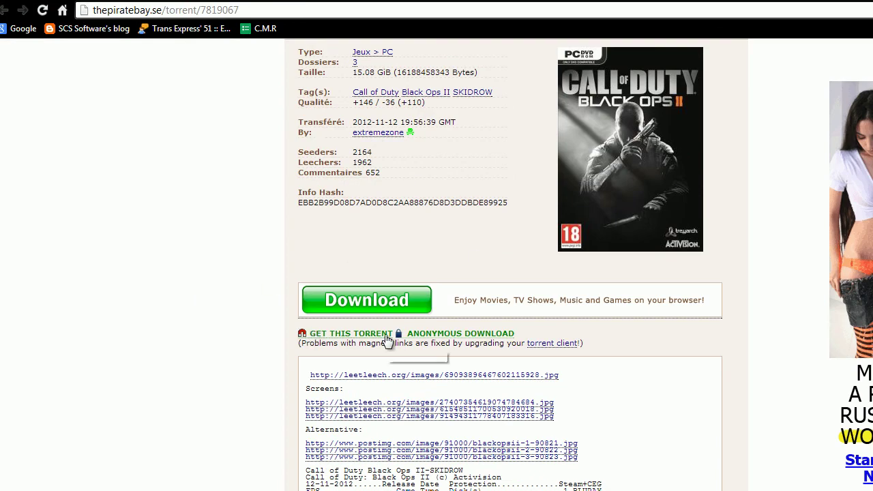
pyautogui.moveTo(300, 335); pyautogui.dragTo(391, 333)
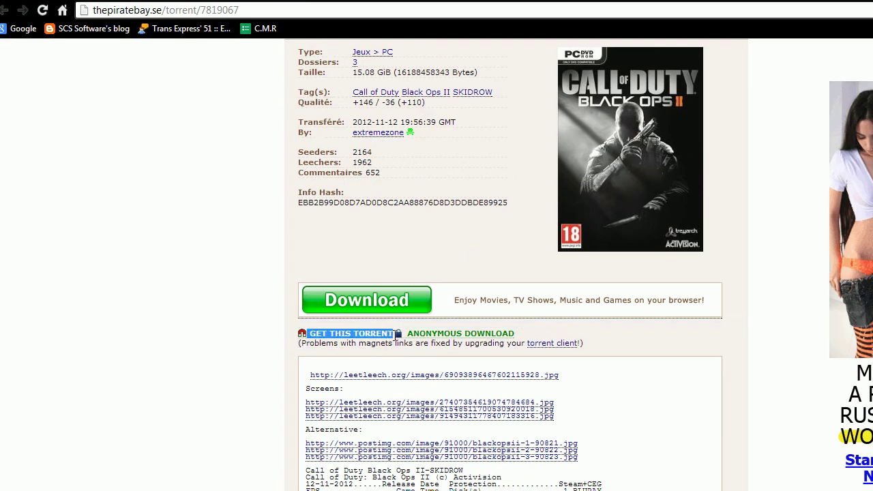
# Try opening the torrent's magnet link in BitTorrent and browsing for a save folder, and cancel adding the torrent.
pyautogui.click(337, 338)
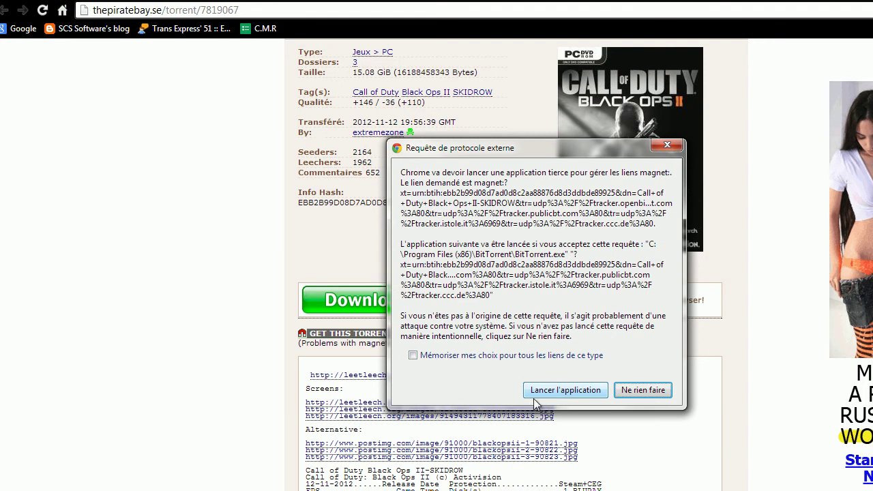
pyautogui.moveTo(497, 153)
pyautogui.mouseDown()
pyautogui.moveTo(505, 168)
pyautogui.moveTo(483, 151)
pyautogui.mouseUp()
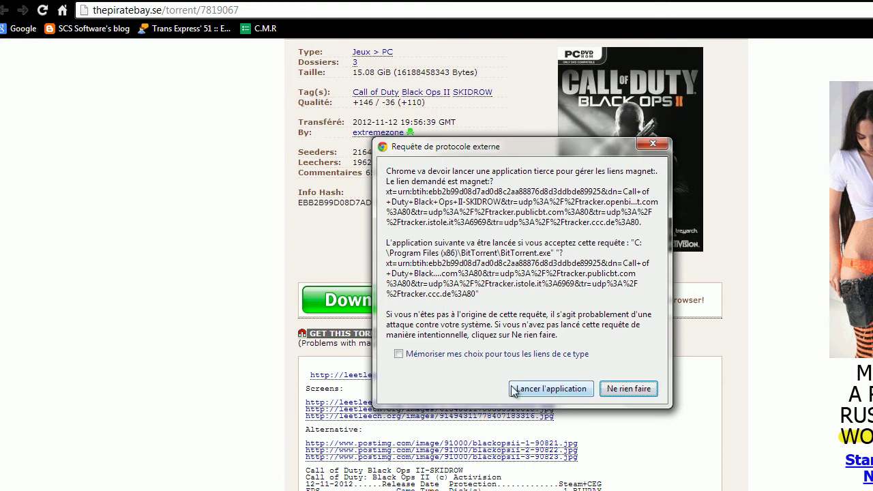
pyautogui.click(553, 392)
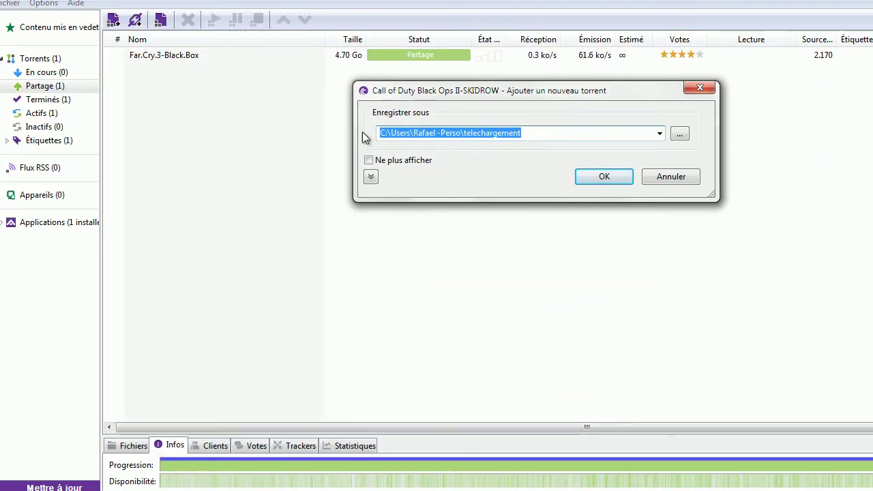
pyautogui.click(677, 136)
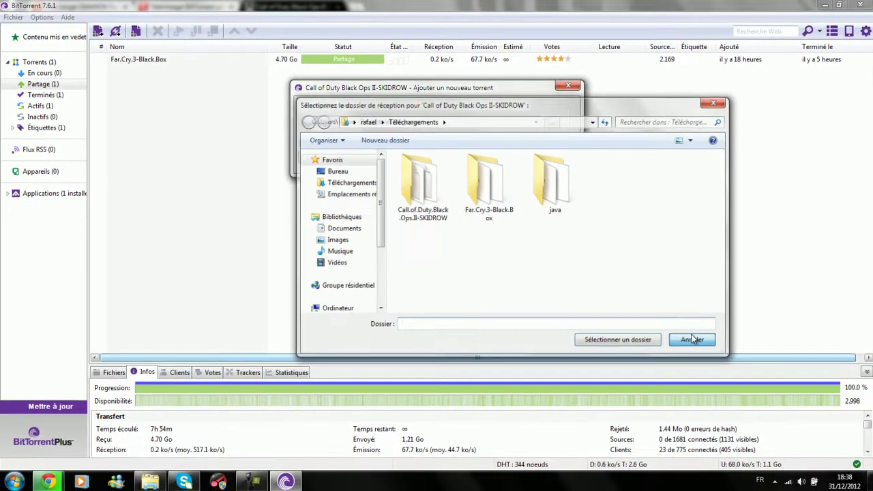
pyautogui.click(803, 384)
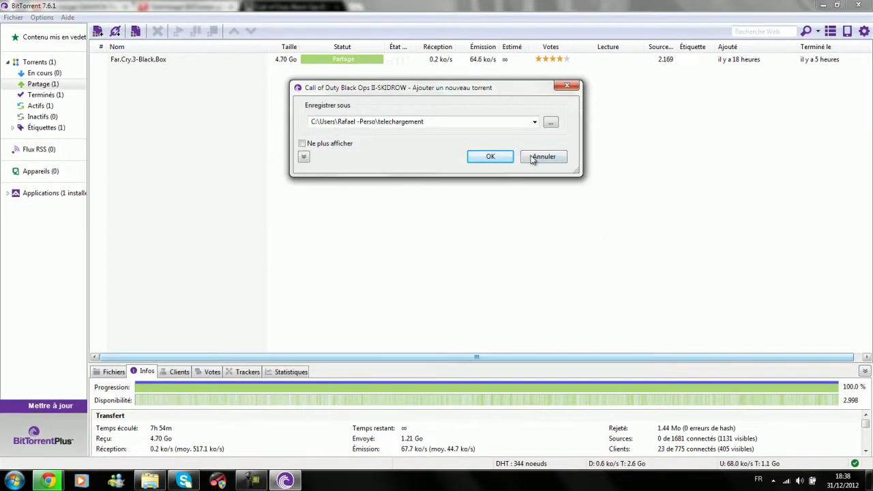
pyautogui.click(546, 161)
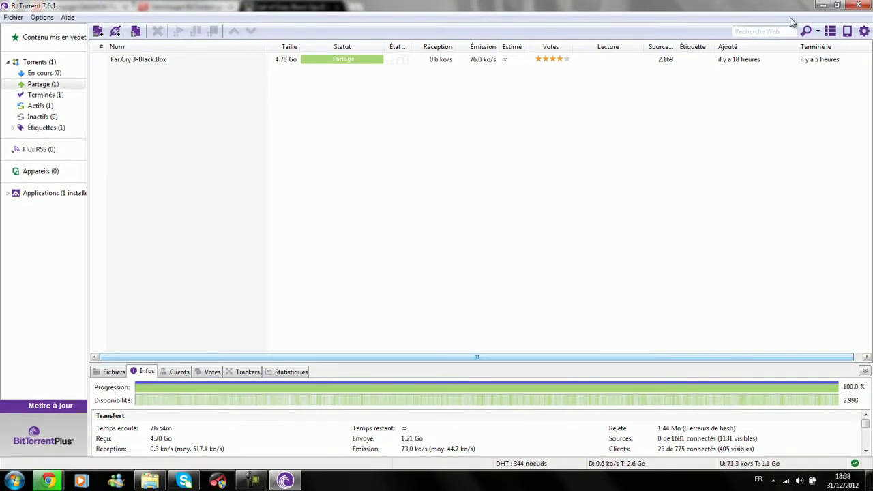
pyautogui.click(822, 5)
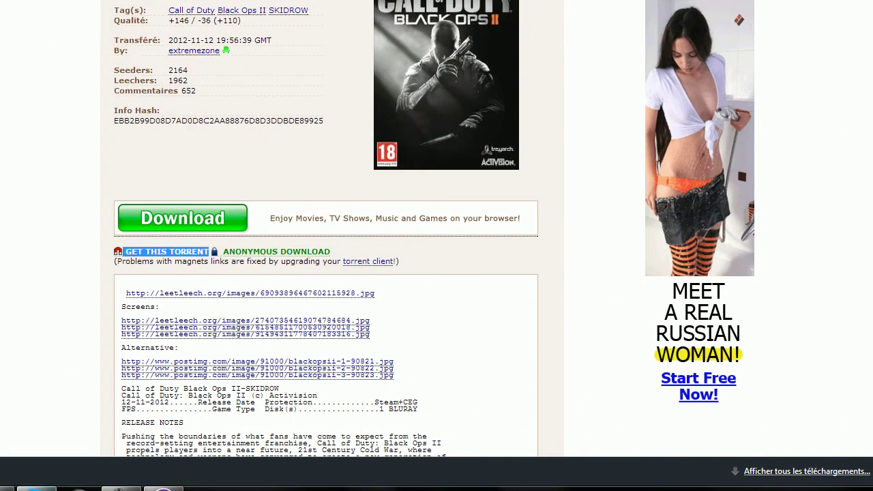
# Check the torrent list in BitTorrent and return to the torrent page in Chrome.
pyautogui.moveTo(36, 488)
pyautogui.click(119, 488)
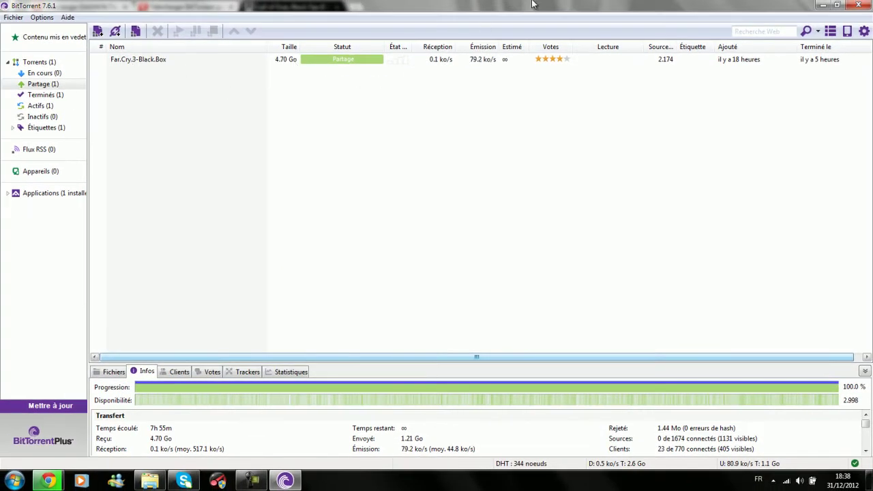
pyautogui.click(822, 5)
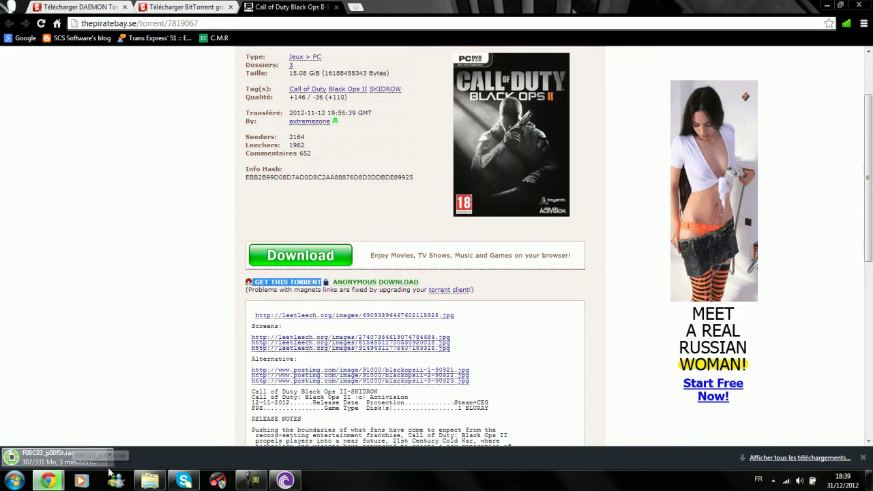
pyautogui.click(283, 481)
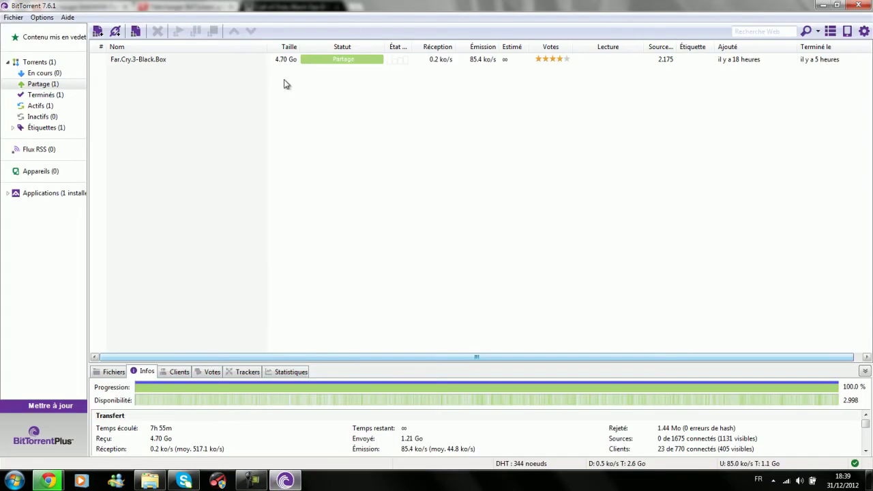
pyautogui.click(826, 5)
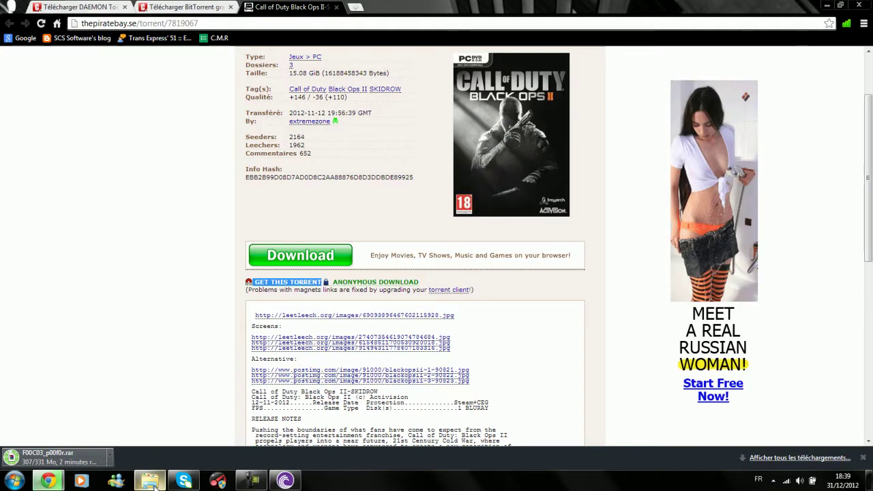
# Switch to Windows Explorer and open the Call.of.Duty.Black.Ops.II-SKIDROW folder in Téléchargements.
pyautogui.click(151, 485)
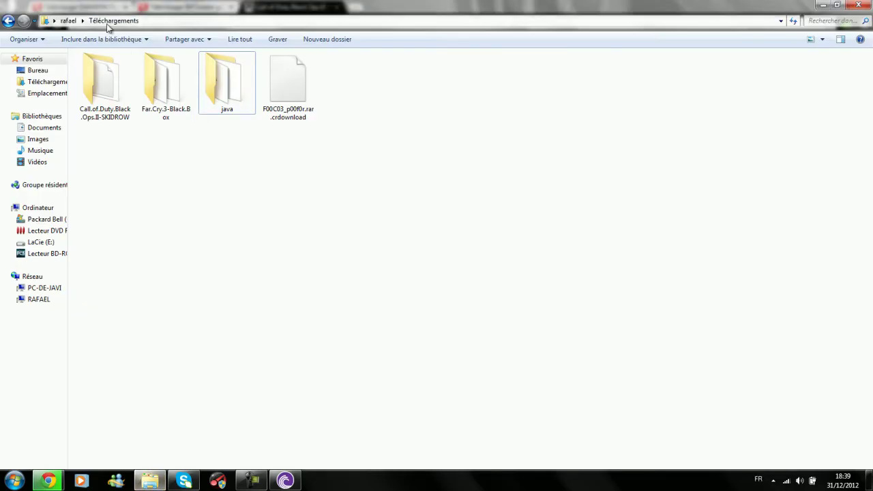
pyautogui.doubleClick(94, 119)
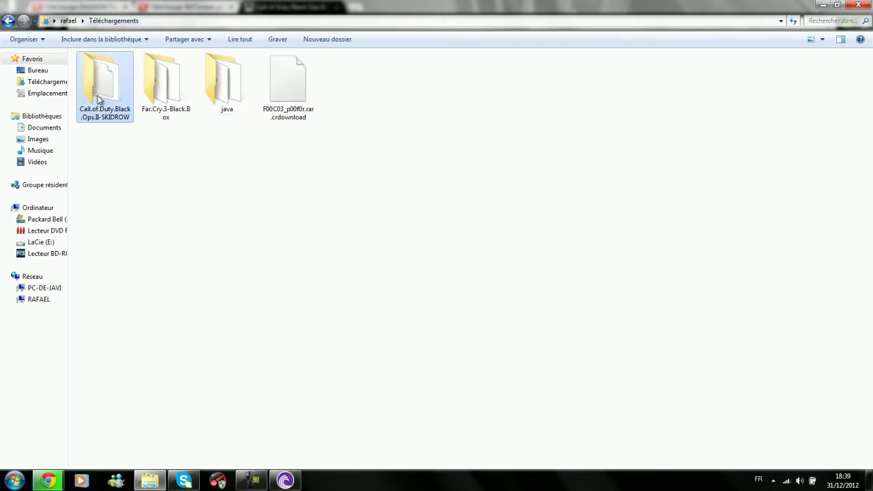
pyautogui.click(8, 22)
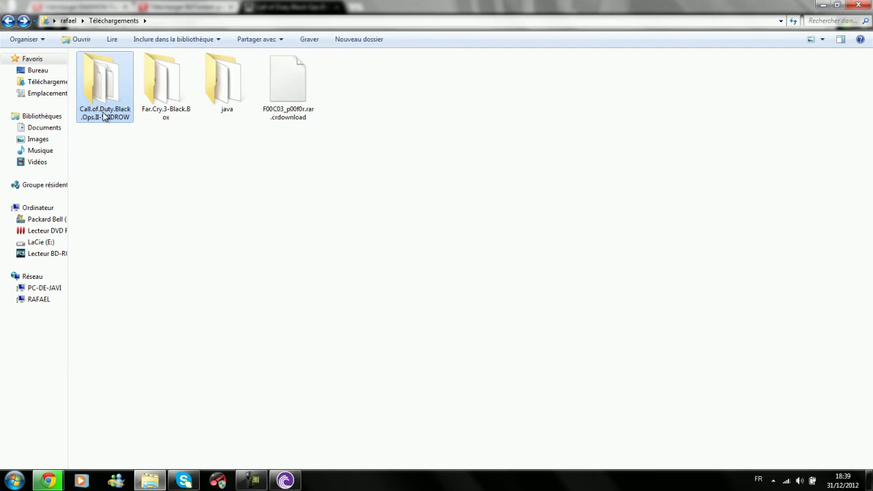
pyautogui.doubleClick(101, 92)
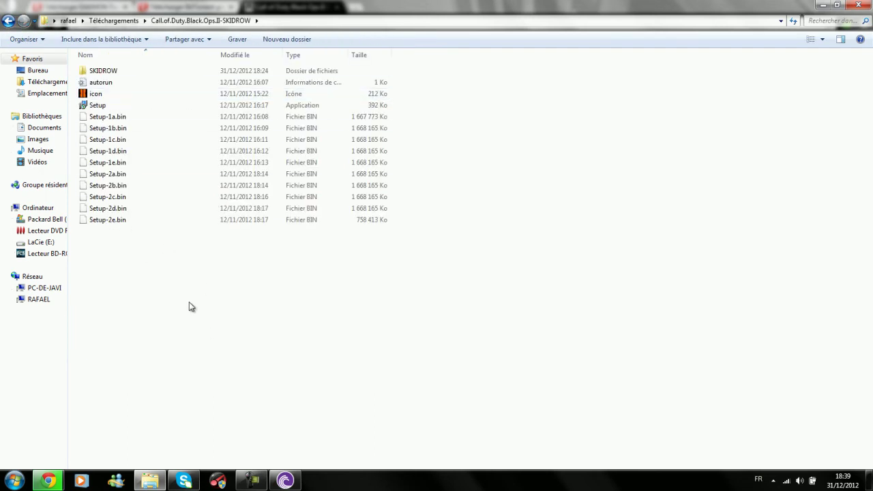
# Open the add-image dialog in DAEMON Tools Lite, cancel it and close the program.
pyautogui.click(15, 481)
pyautogui.click(66, 267)
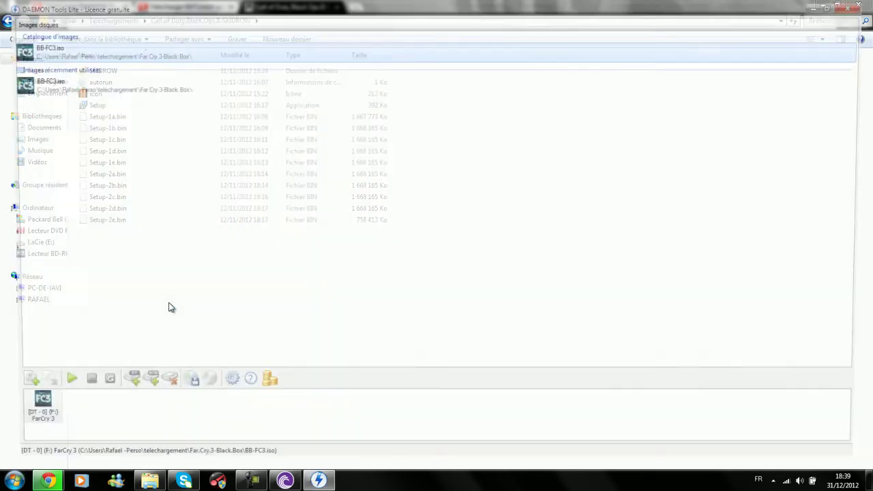
pyautogui.click(14, 388)
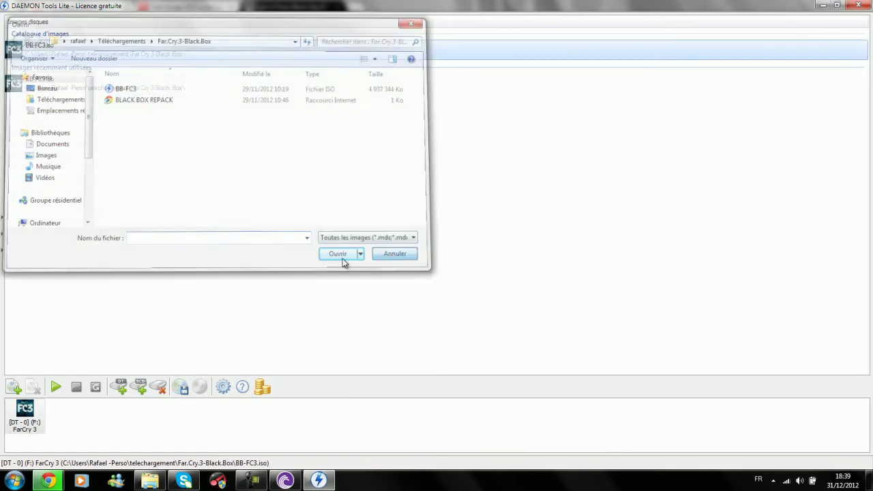
pyautogui.click(399, 256)
pyautogui.click(867, 8)
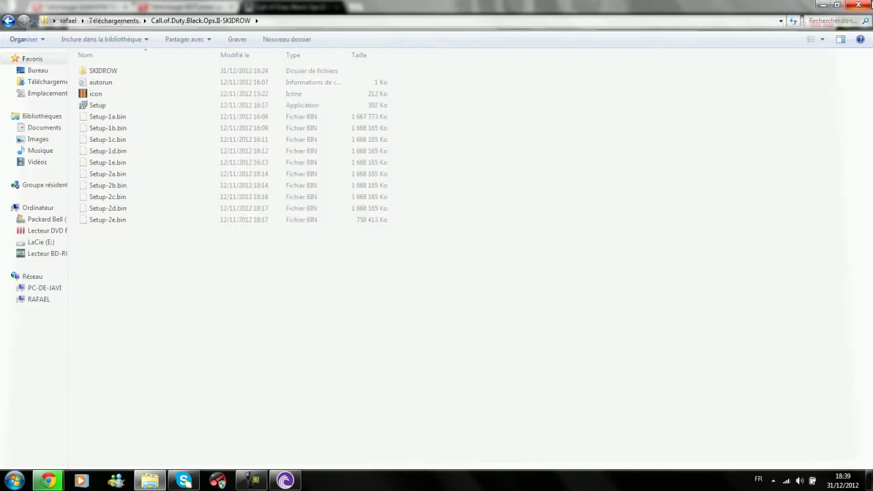
# Run the game's Setup in Français and accept the destination folder C:\Program Files (x86)\Call of Duty Black Ops 2.
pyautogui.doubleClick(97, 105)
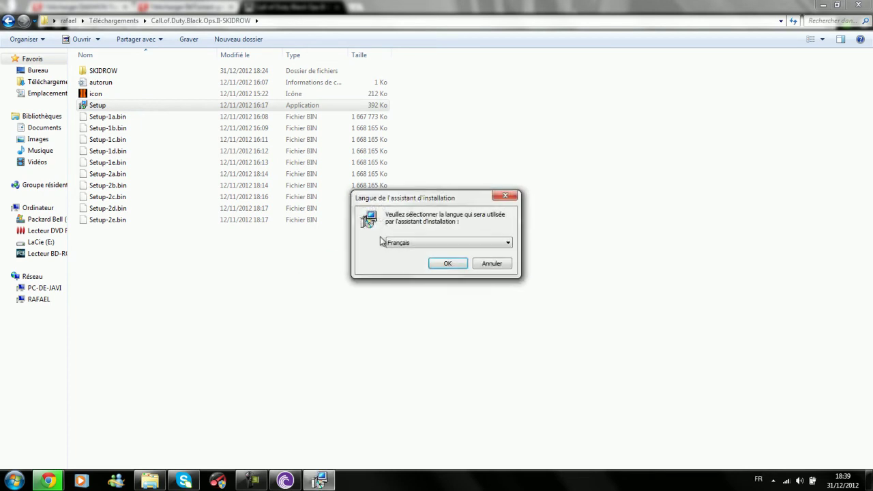
pyautogui.click(440, 264)
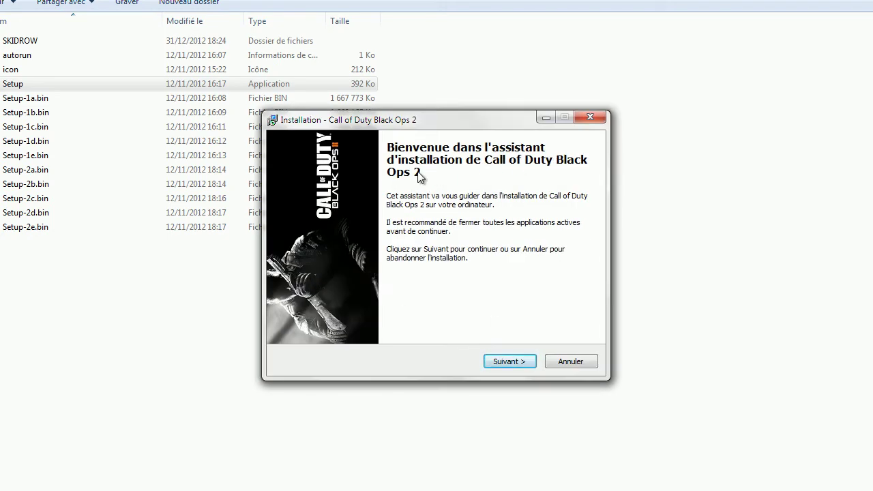
pyautogui.click(508, 365)
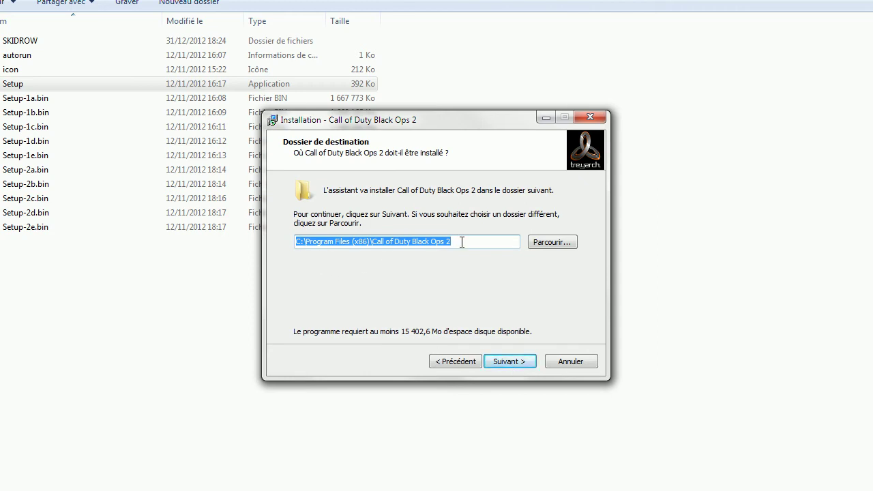
pyautogui.click(503, 365)
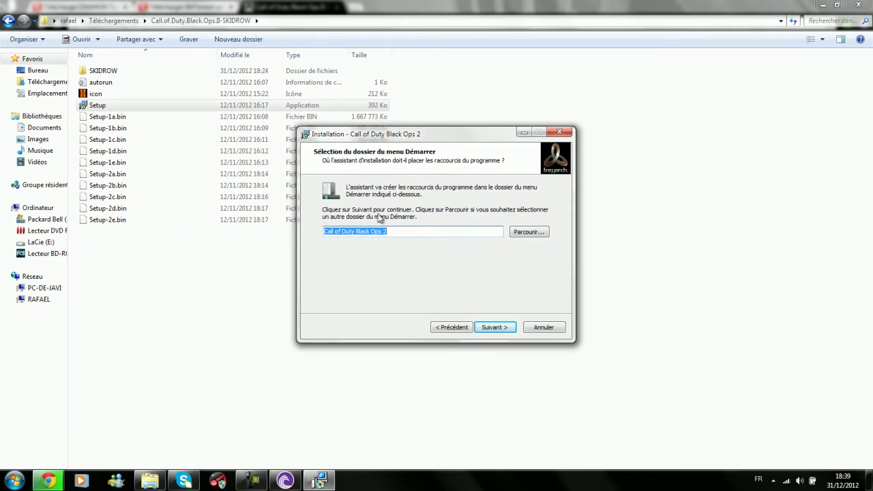
# Check where the installed program folders are listed in Windows, and return to the installation wizard.
pyautogui.press('super')
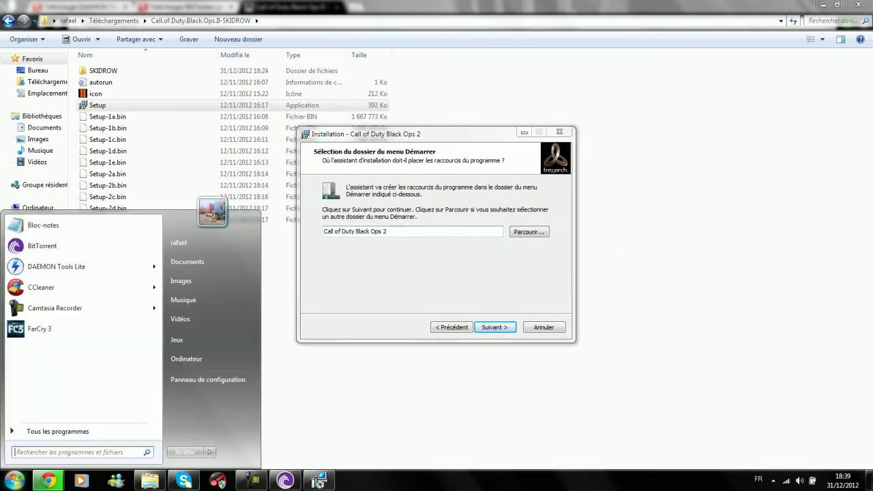
pyautogui.click(63, 432)
pyautogui.click(334, 357)
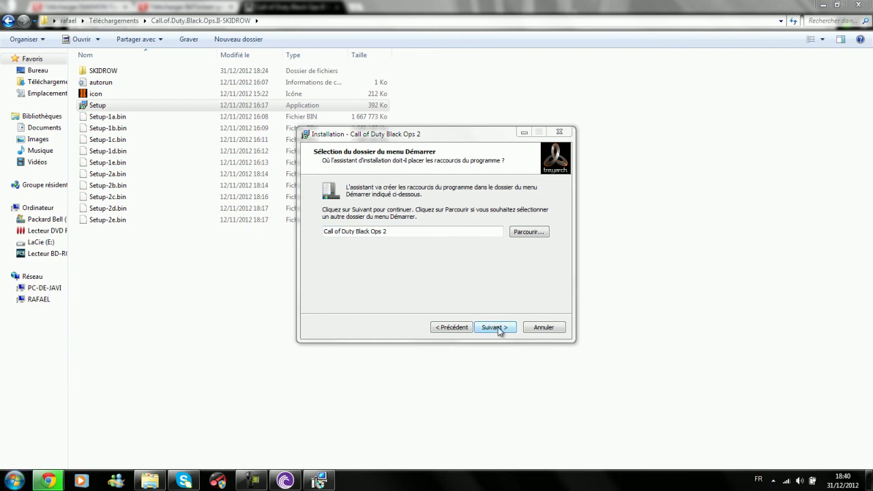
# Install the game with the default shortcut folder Call of Duty Black Ops 2 and no desktop icon, and finish the wizard.
pyautogui.click(496, 328)
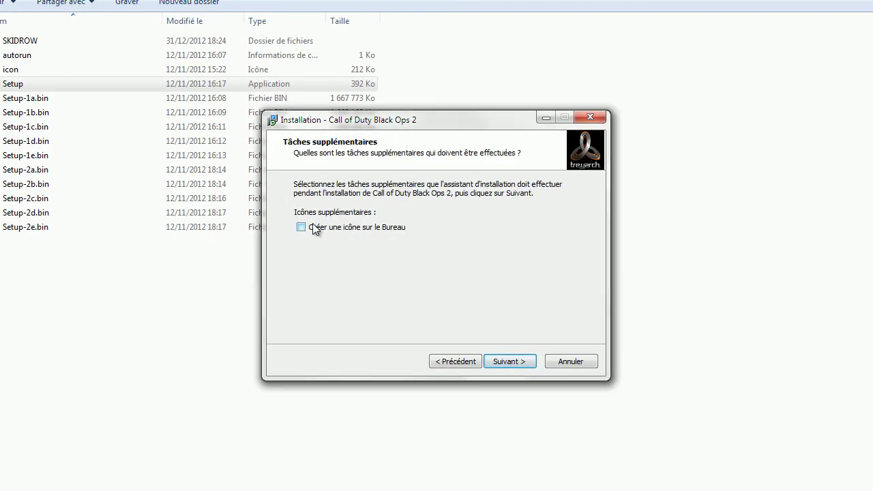
pyautogui.click(511, 361)
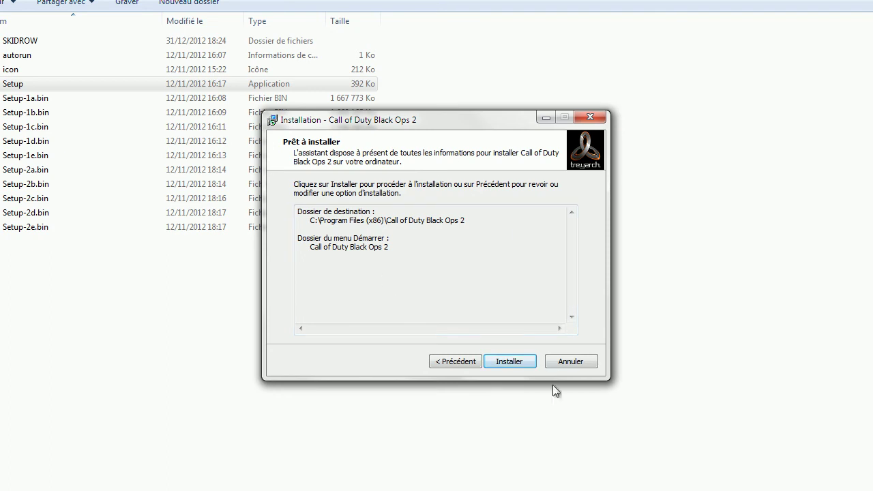
pyautogui.click(513, 363)
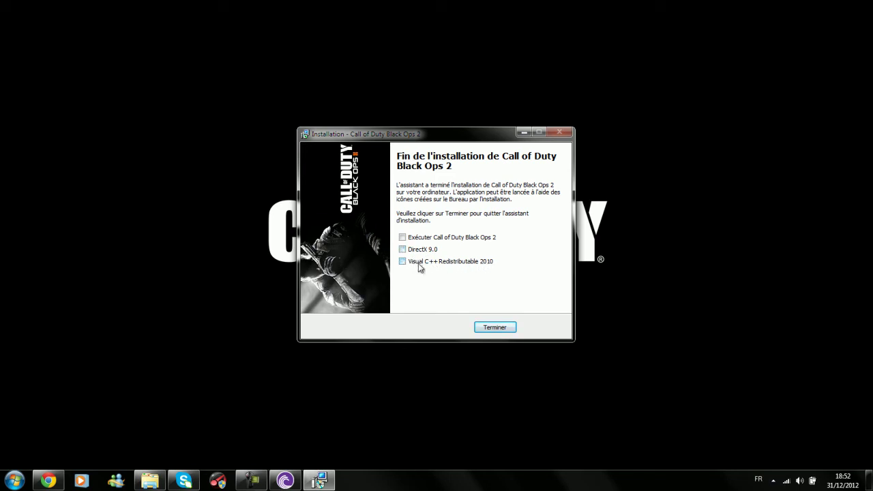
pyautogui.click(487, 328)
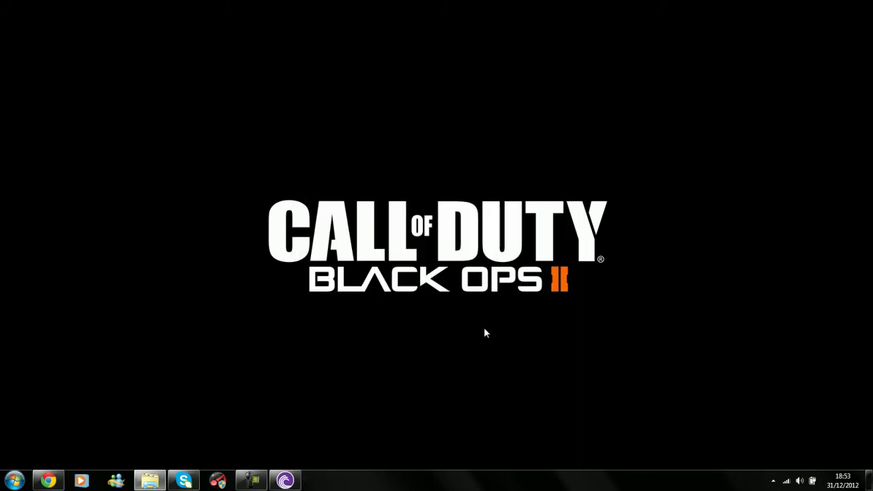
# Open the installed game folder Call of Duty Black Ops 2 in Program Files (x86) on the C: drive.
pyautogui.click(15, 481)
pyautogui.click(209, 365)
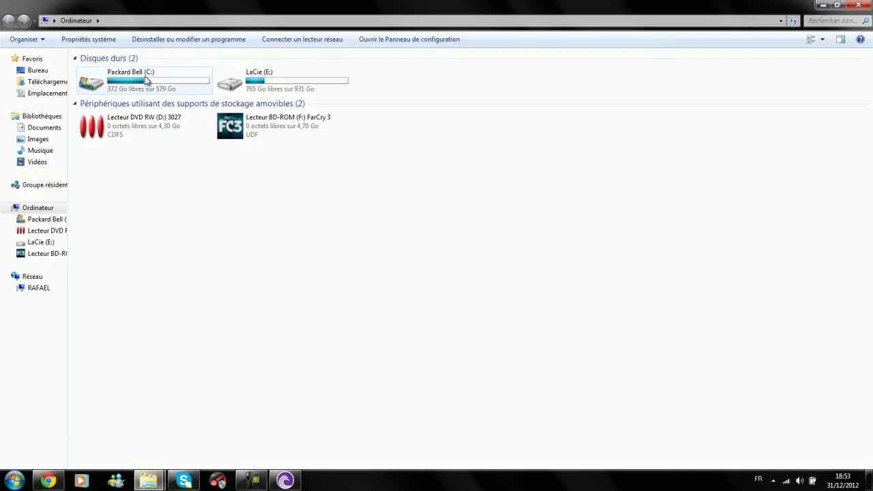
pyautogui.doubleClick(146, 76)
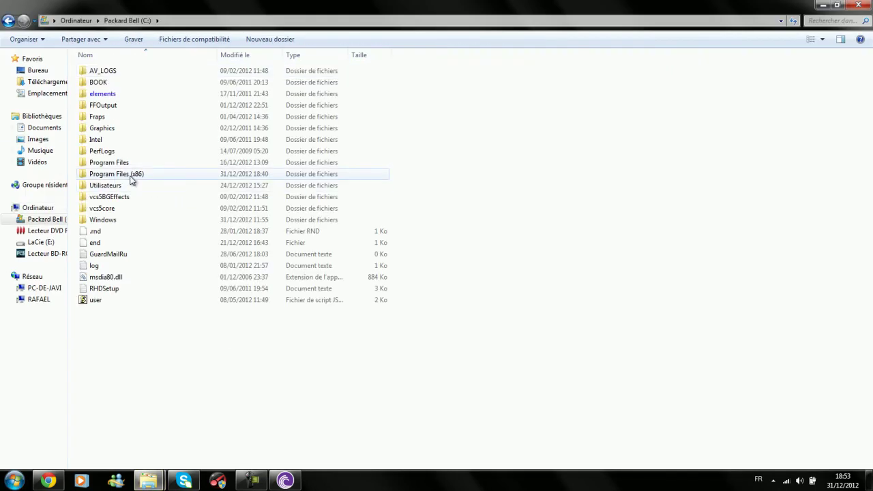
pyautogui.doubleClick(129, 175)
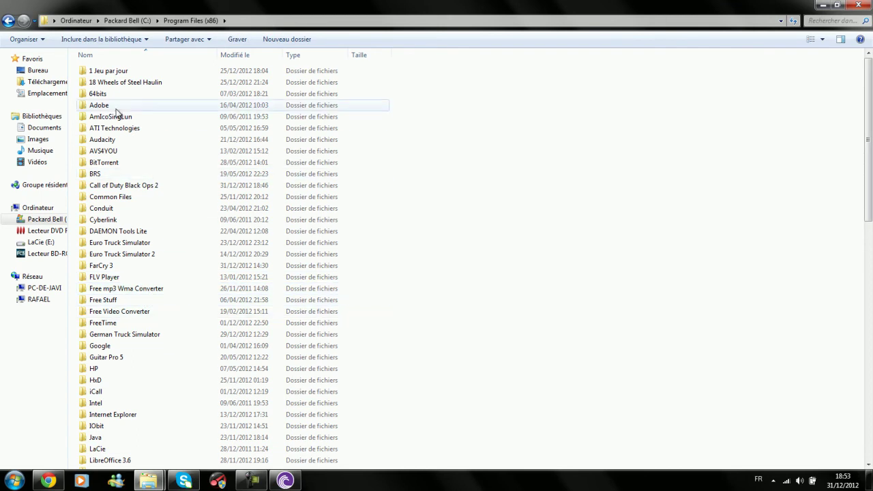
pyautogui.doubleClick(120, 185)
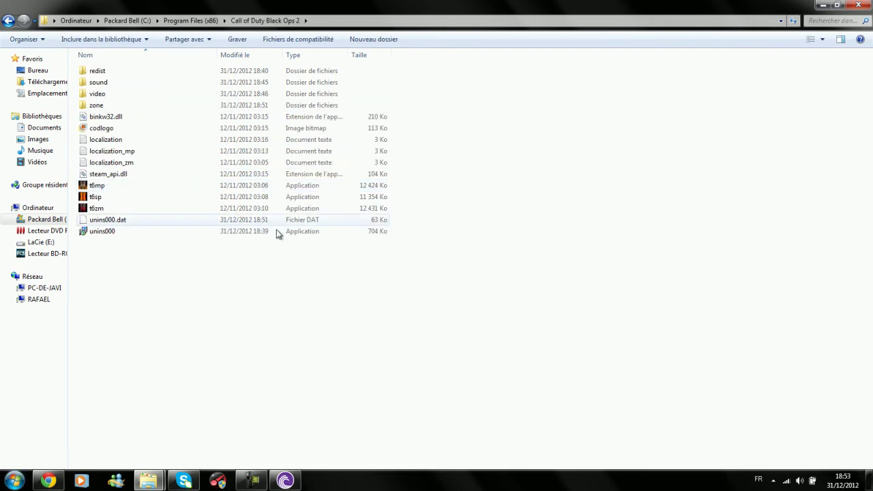
# Copy all files from the SKIDROW subfolder of the Call.of.Duty.Black.Ops.II-SKIDROW download folder.
pyautogui.press('super')
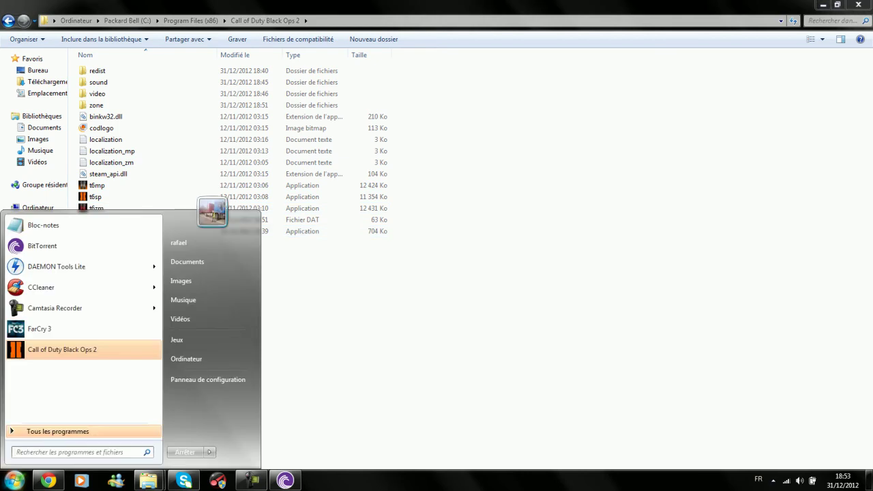
pyautogui.rightClick(148, 481)
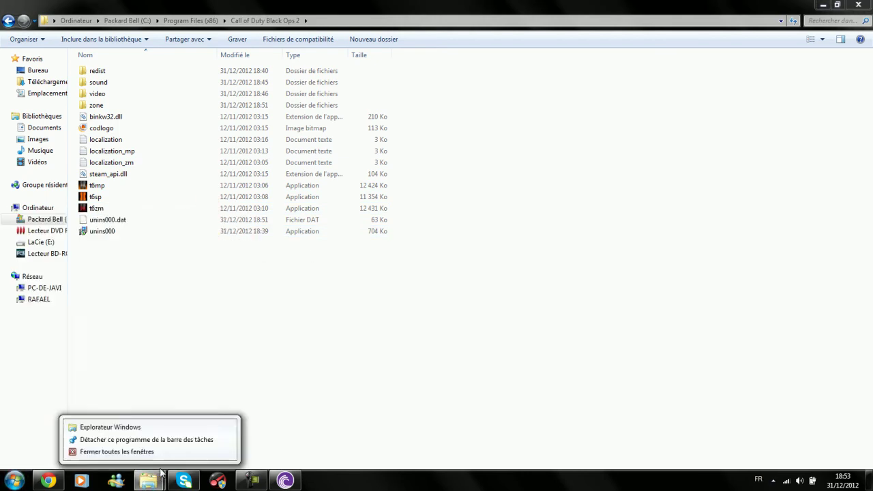
pyautogui.click(153, 472)
pyautogui.moveTo(143, 481)
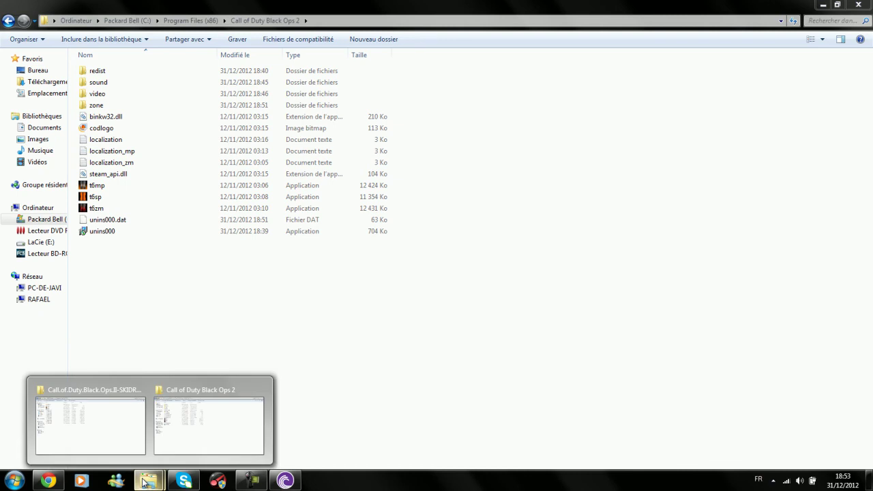
pyautogui.click(111, 410)
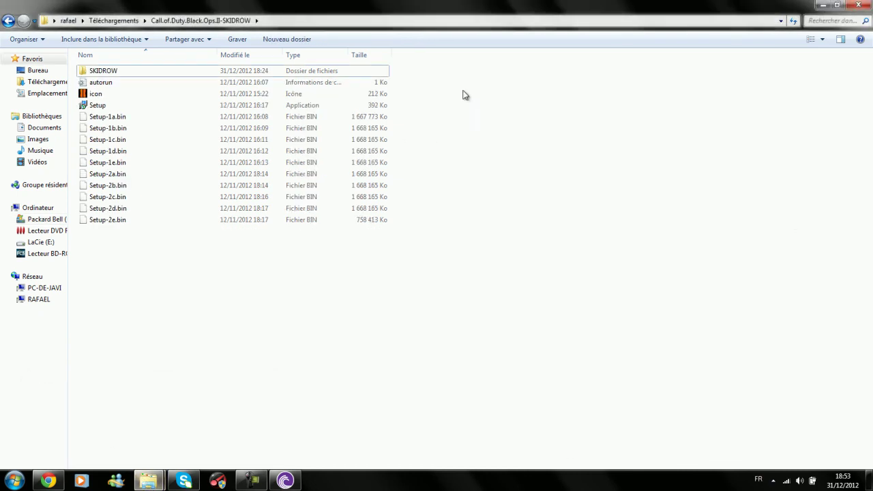
pyautogui.doubleClick(103, 71)
pyautogui.moveTo(93, 247); pyautogui.dragTo(157, 66)
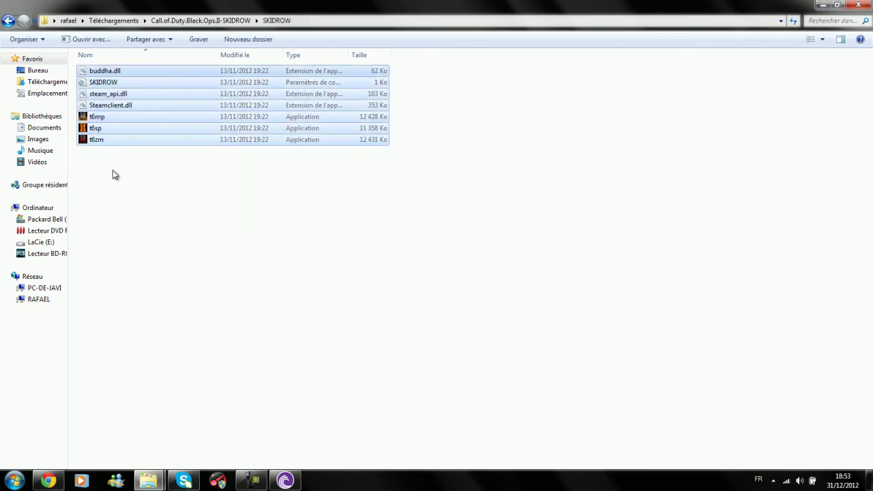
pyautogui.rightClick(144, 73)
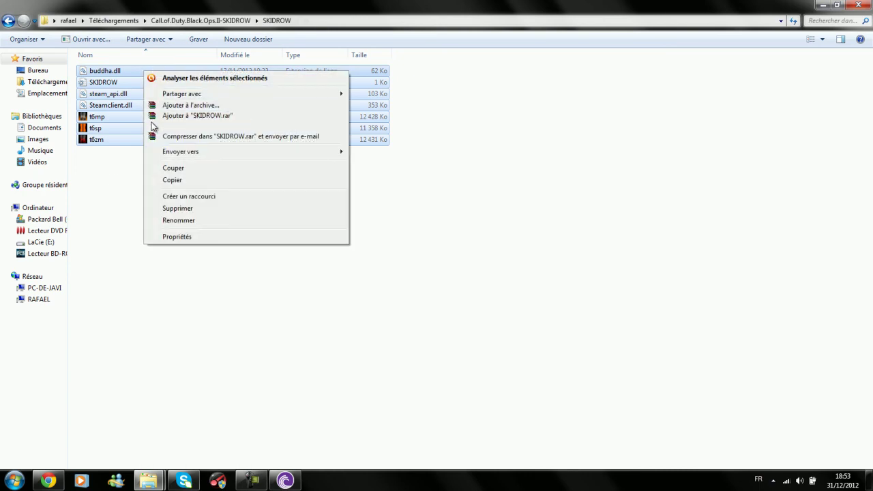
pyautogui.click(172, 180)
# Paste the copied files into the installed Call of Duty Black Ops 2 folder, replacing all conflicting files and continuing with administrator rights.
pyautogui.click(149, 481)
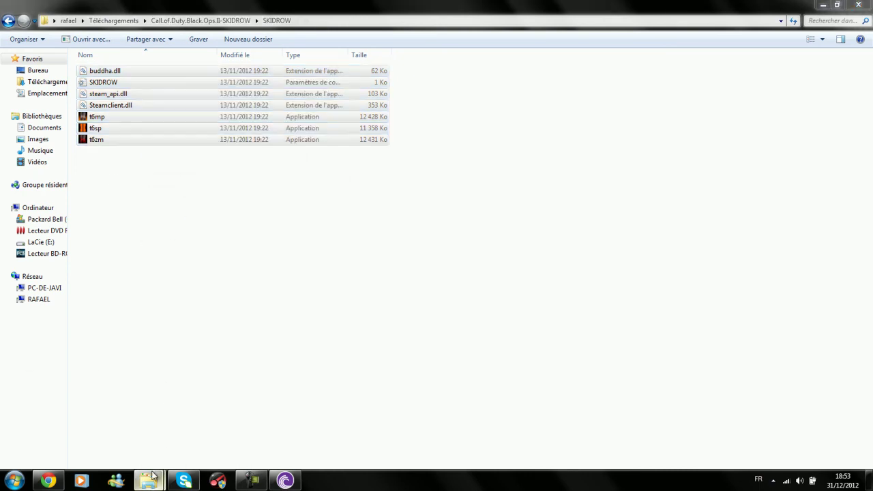
pyautogui.click(183, 428)
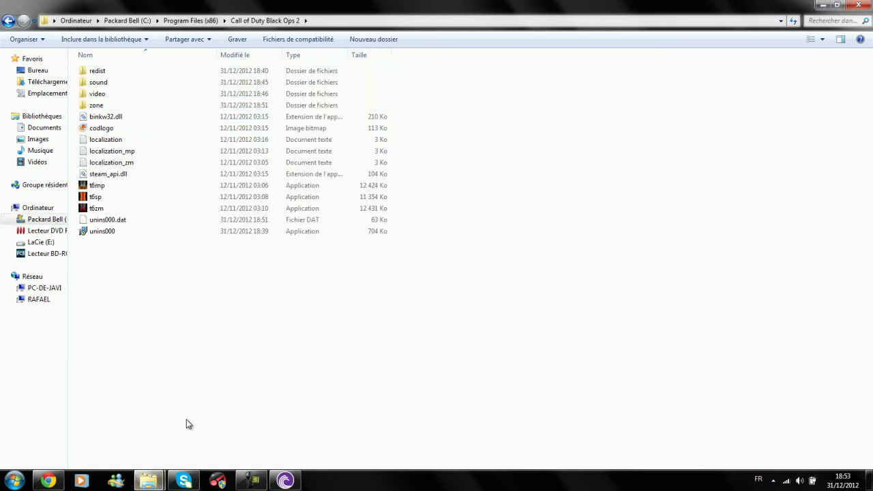
pyautogui.rightClick(209, 318)
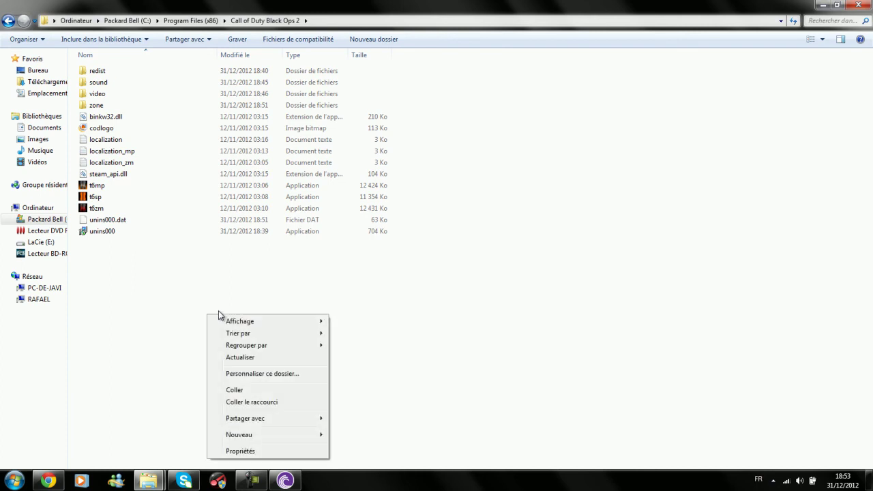
pyautogui.click(236, 392)
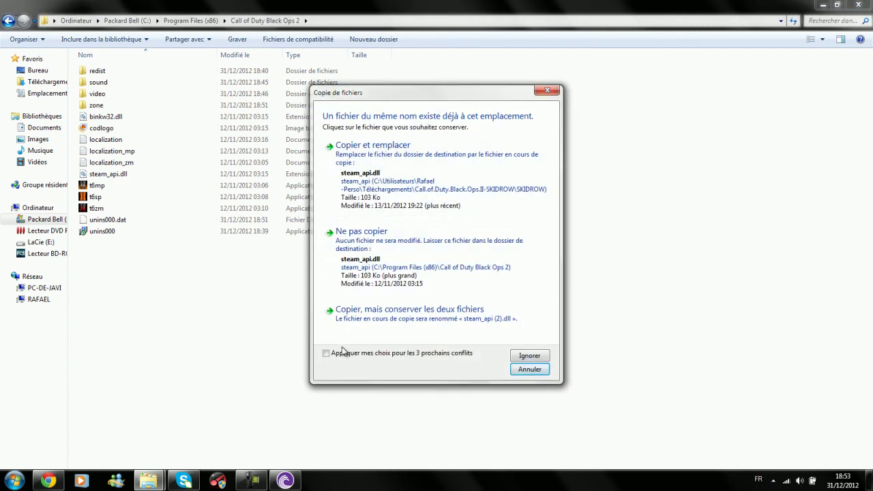
pyautogui.click(337, 354)
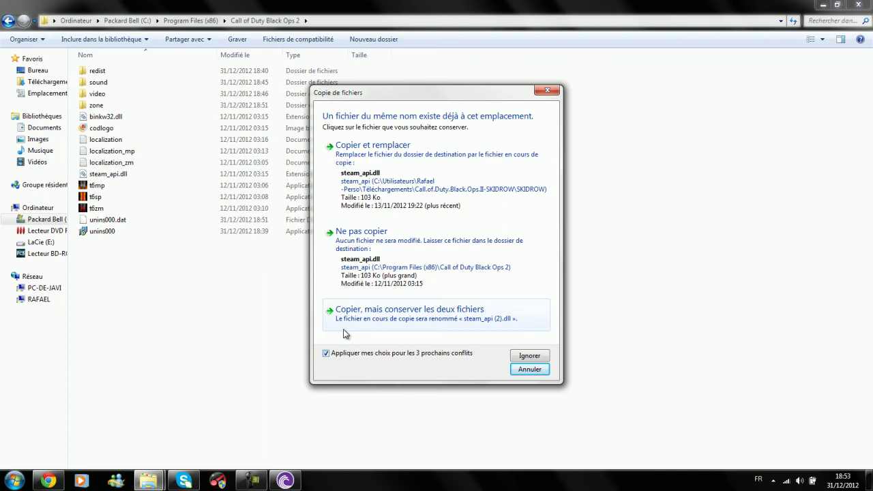
pyautogui.click(417, 169)
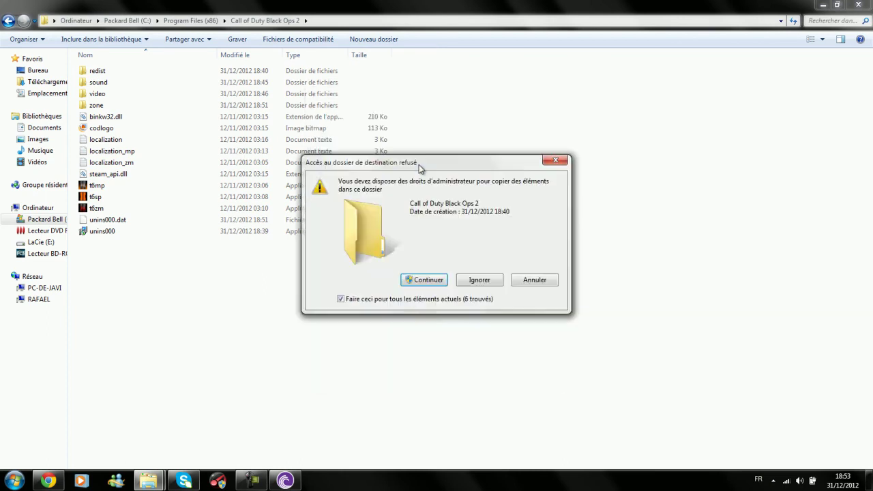
pyautogui.click(426, 280)
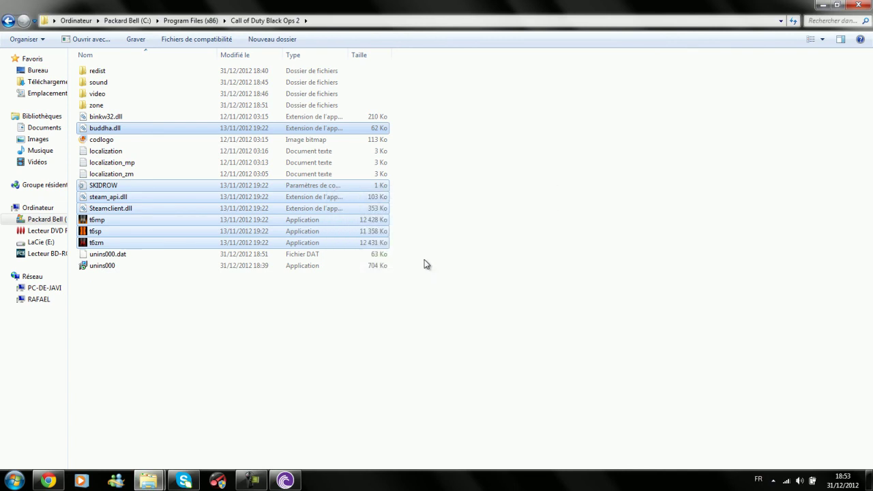
pyautogui.click(170, 318)
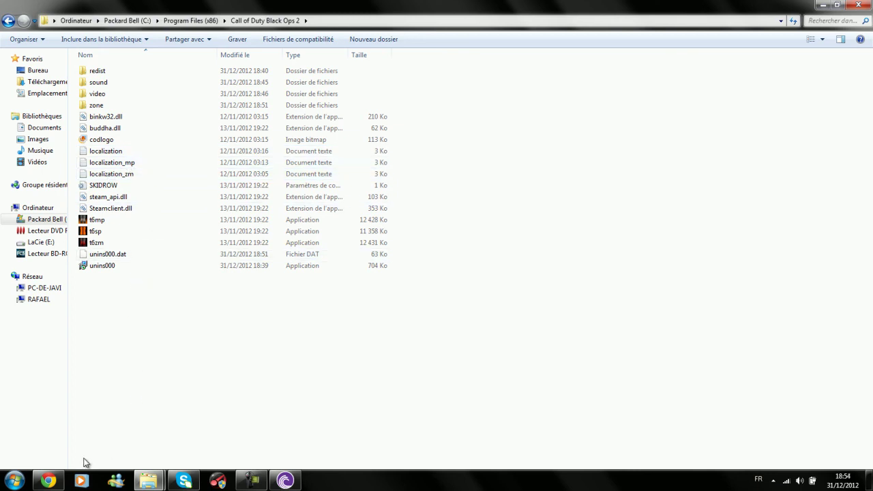
# Switch to Chrome and review the open DAEMON Tools Lite, BitTorrent and Call of Duty Black Ops II torrent pages.
pyautogui.click(48, 481)
pyautogui.click(120, 7)
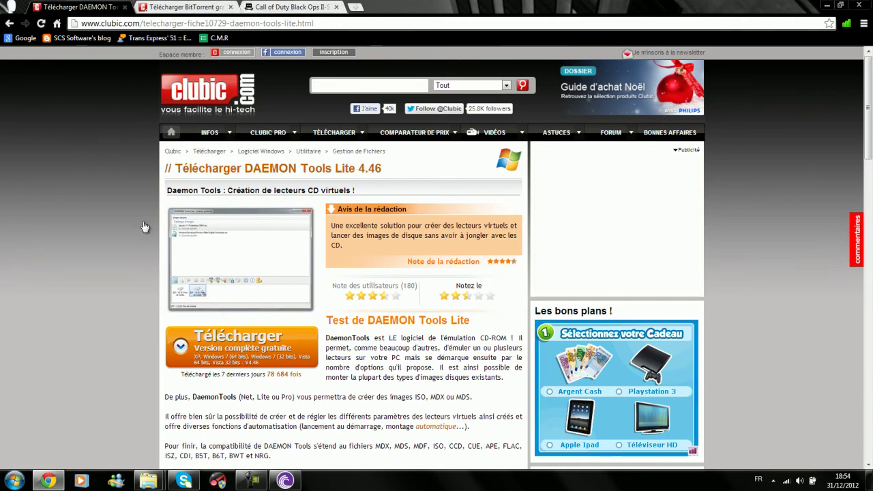
pyautogui.click(181, 7)
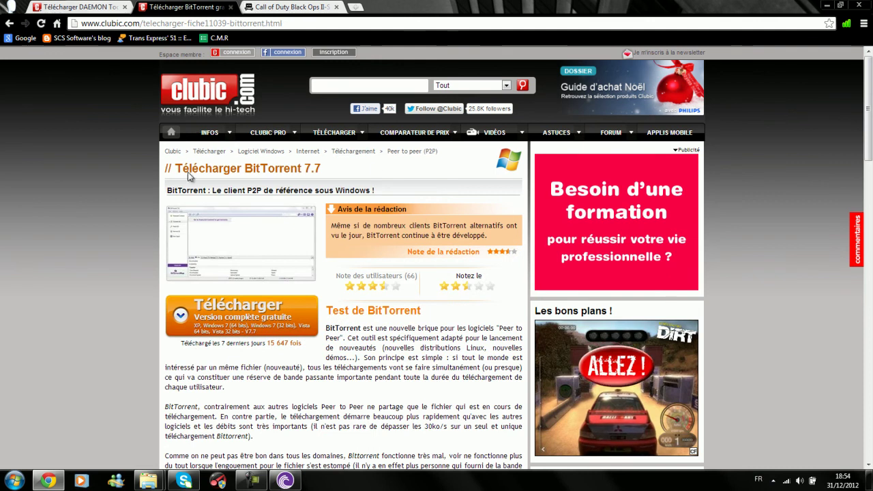
pyautogui.click(290, 7)
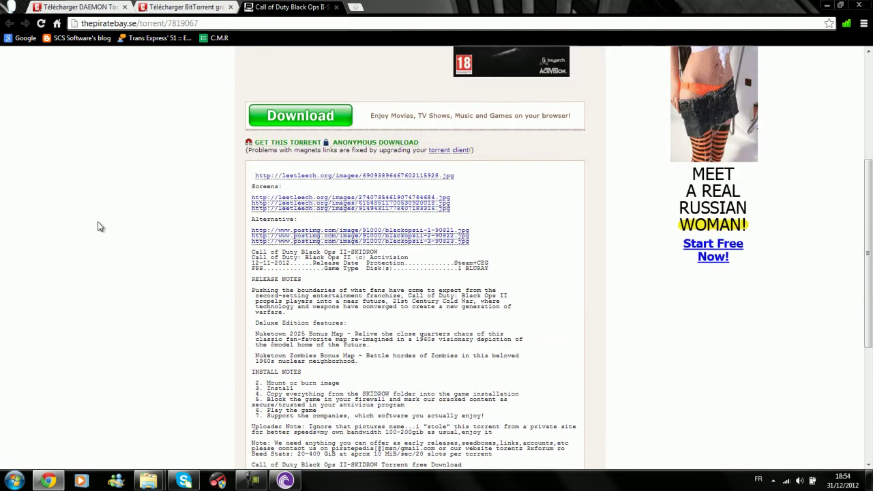
pyautogui.scroll(4, 98, 232)
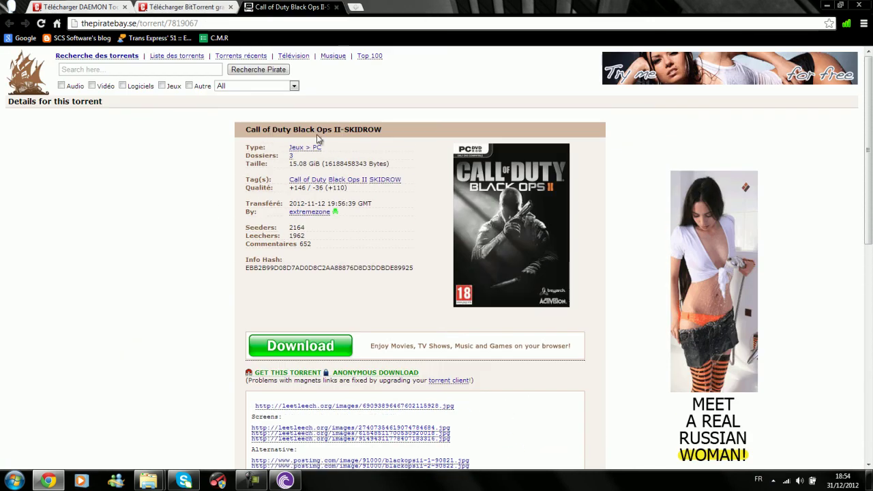
pyautogui.click(181, 7)
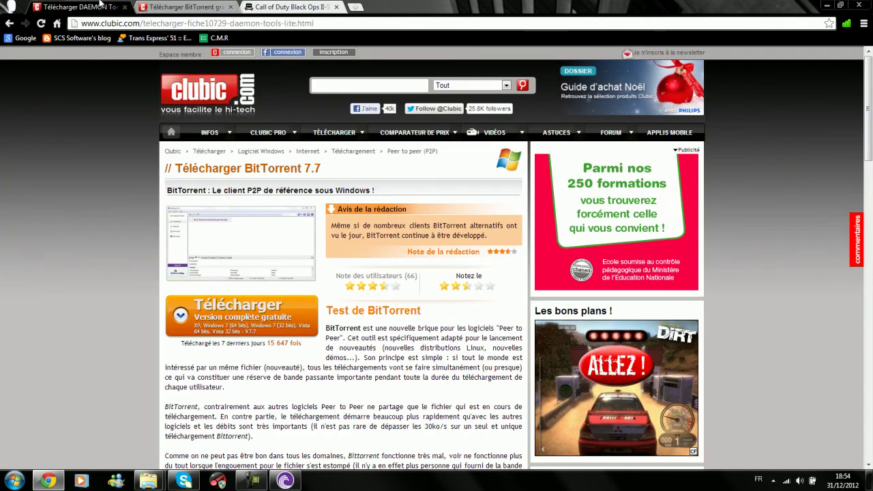
pyautogui.click(78, 6)
pyautogui.scroll(-2, 155, 397)
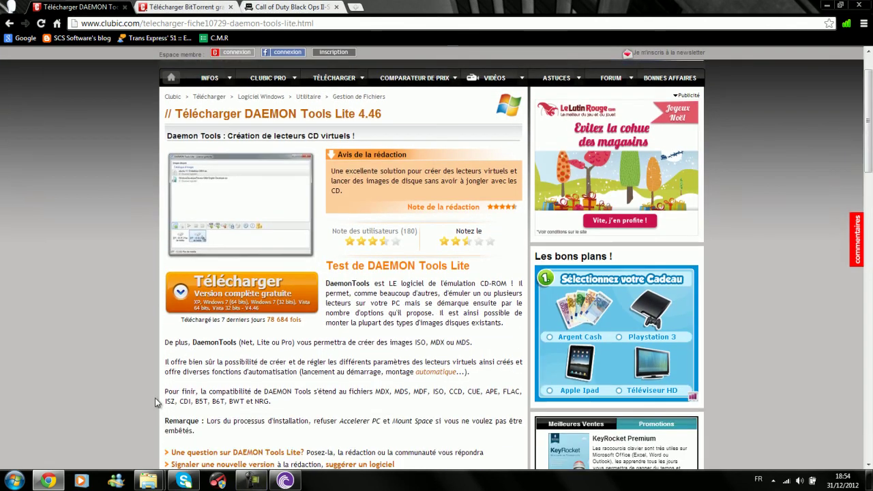
pyautogui.scroll(2, 160, 375)
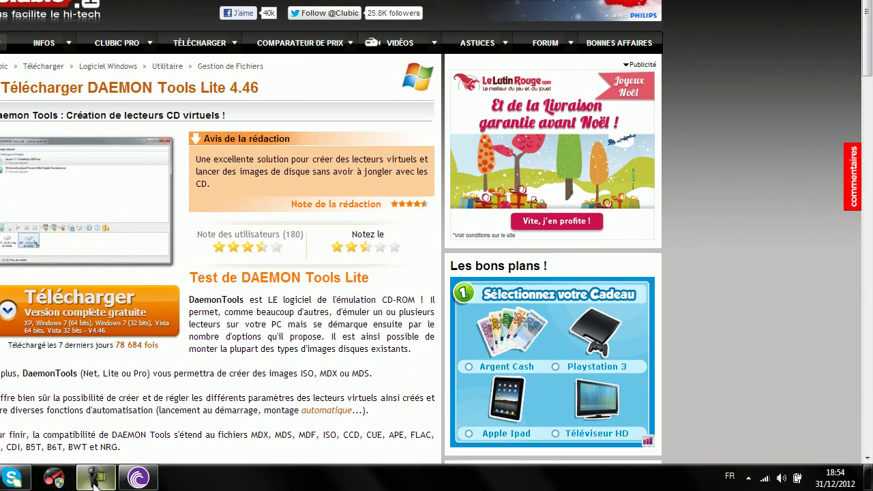
pyautogui.click(112, 477)
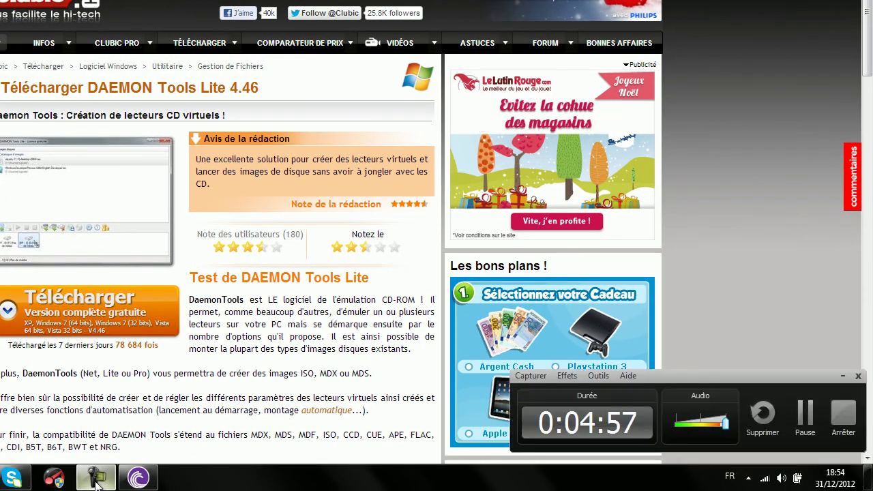